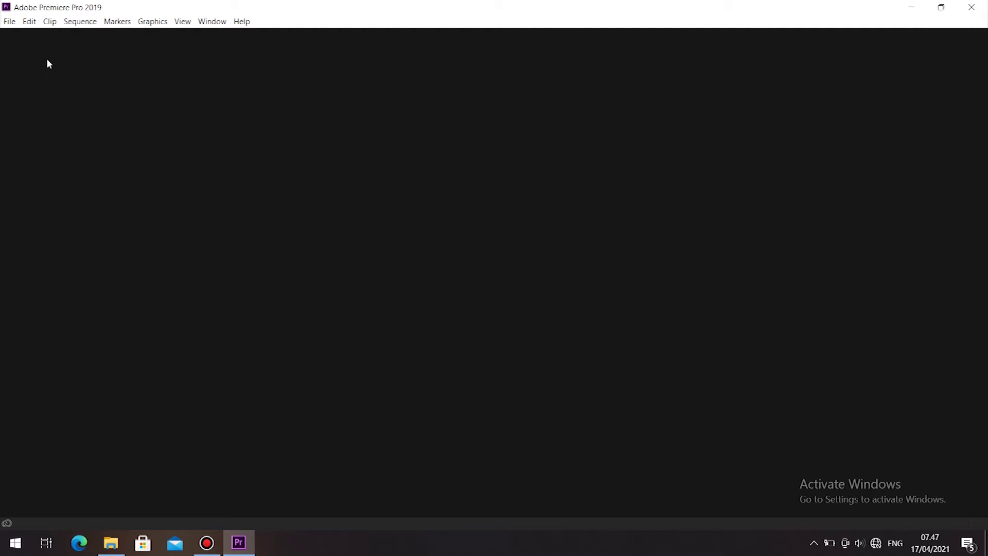
Start a new Premiere Pro project and name it 'latihan edit'.
click(8, 21)
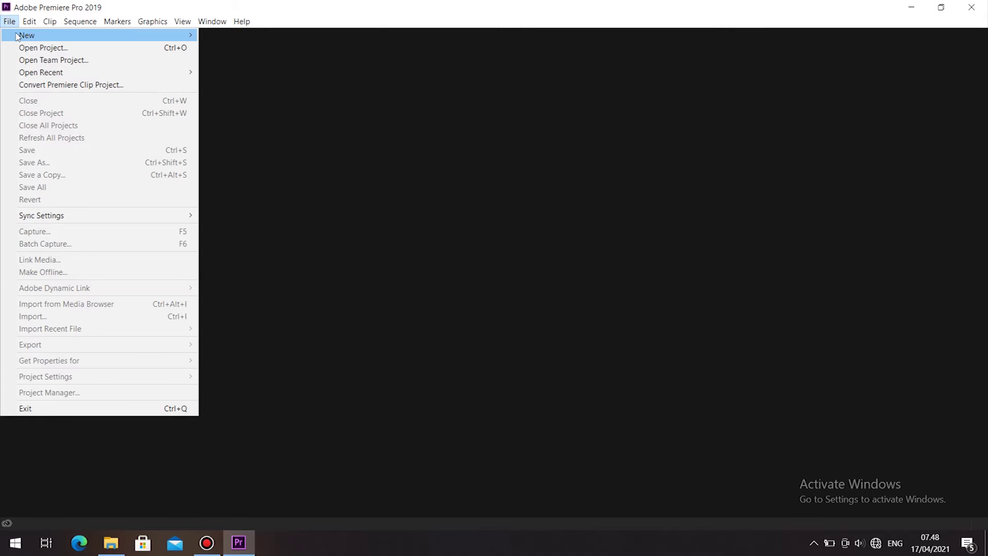
mouse_move(31, 35)
click(240, 35)
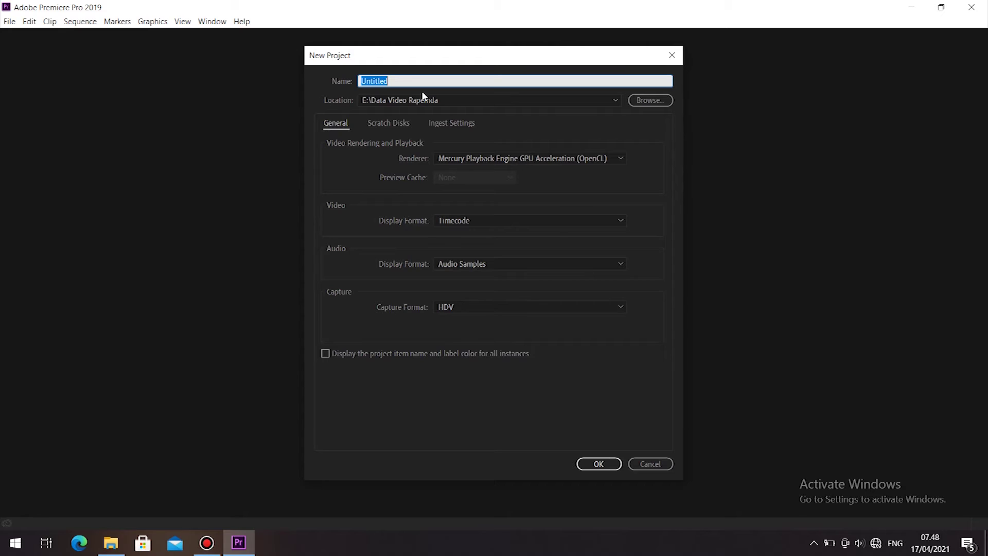
text(latih)
key(BackSpace)
key(BackSpace)
key(BackSpace)
text(tihan edit)
click(316, 101)
Set the project location to the Videos folder.
click(648, 99)
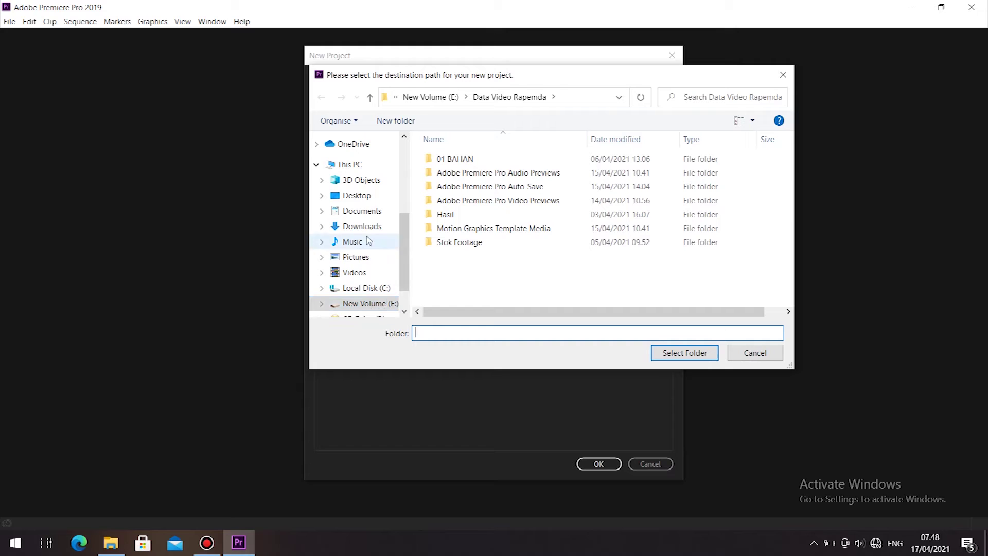
click(355, 272)
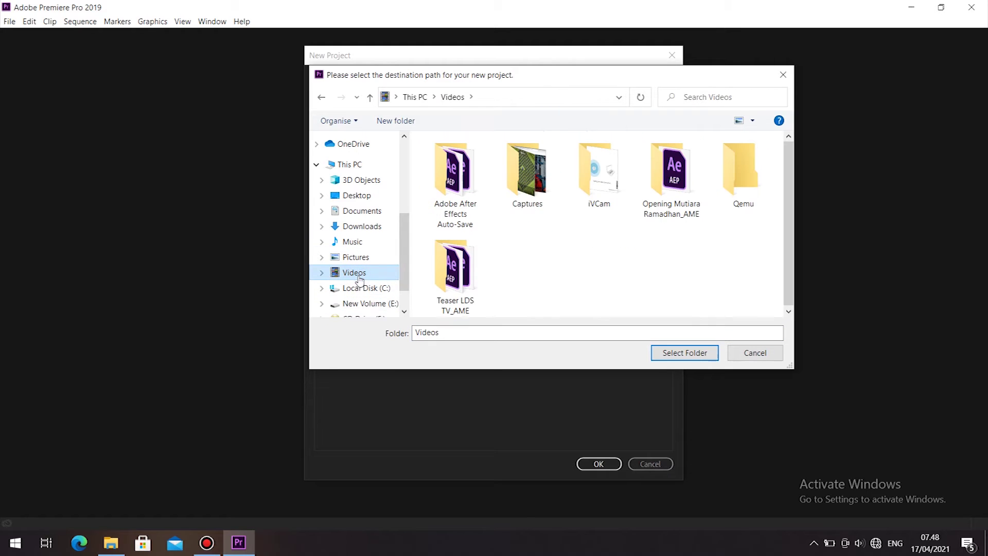
click(683, 356)
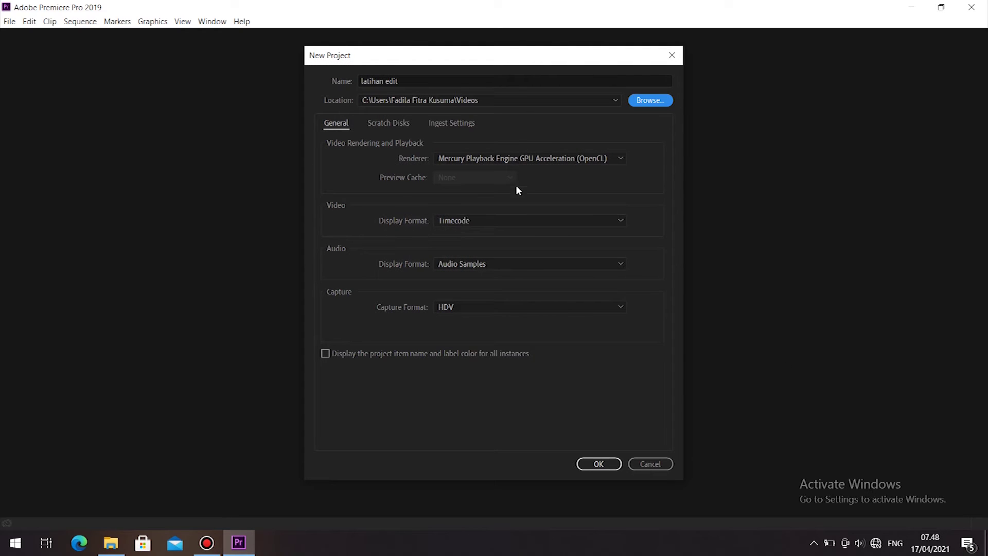
Choose the Mercury Playback Engine CUDA renderer, keep Timecode, Audio Samples and HDV, and create the project.
click(474, 159)
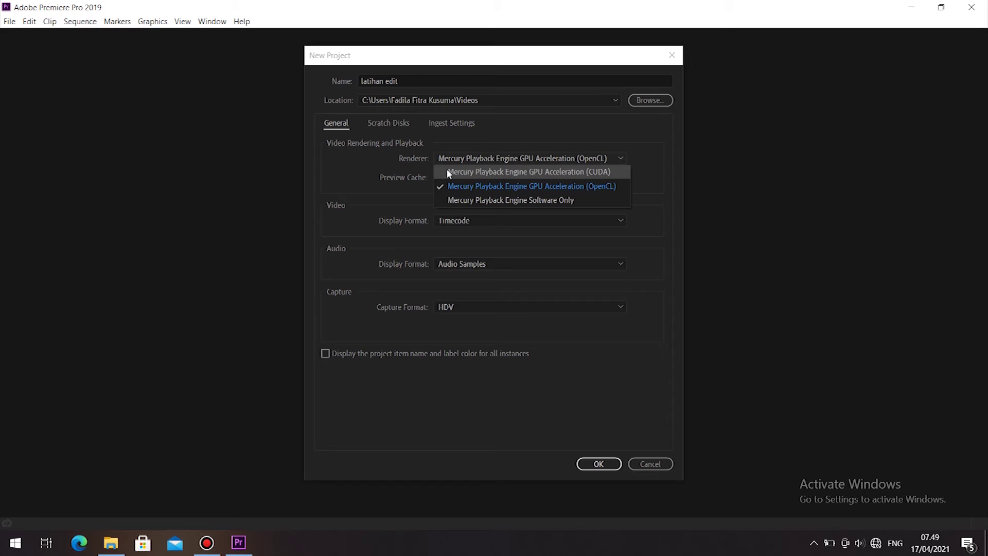
click(492, 172)
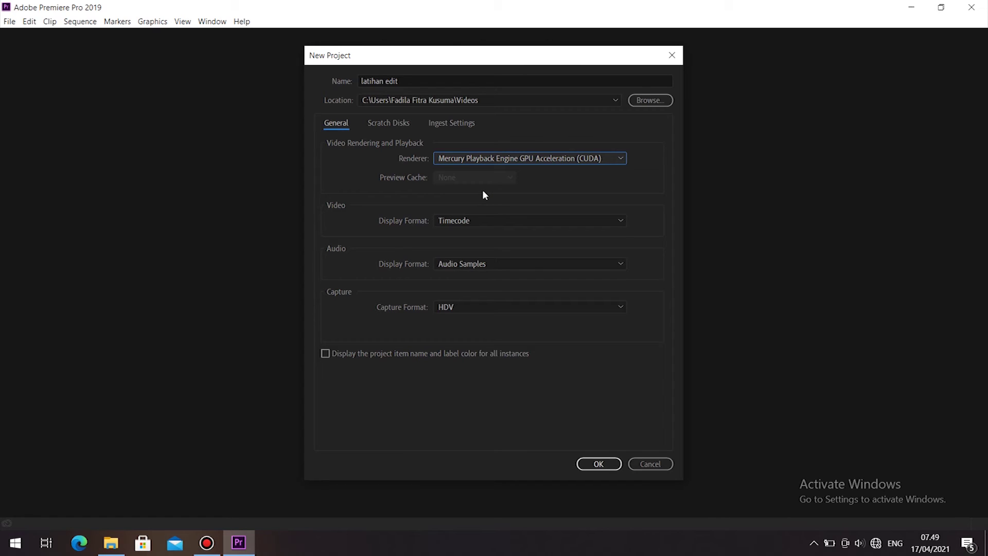
click(457, 221)
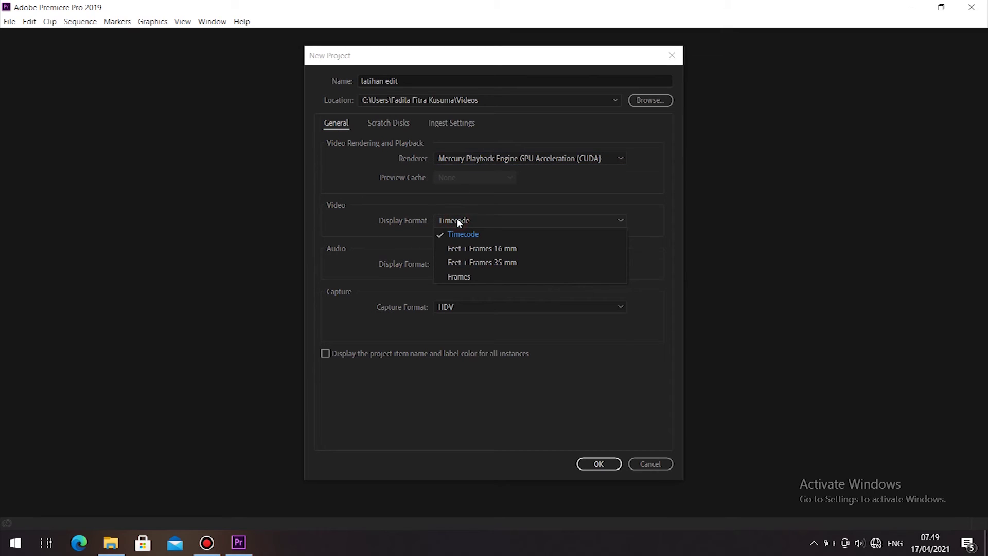
click(383, 220)
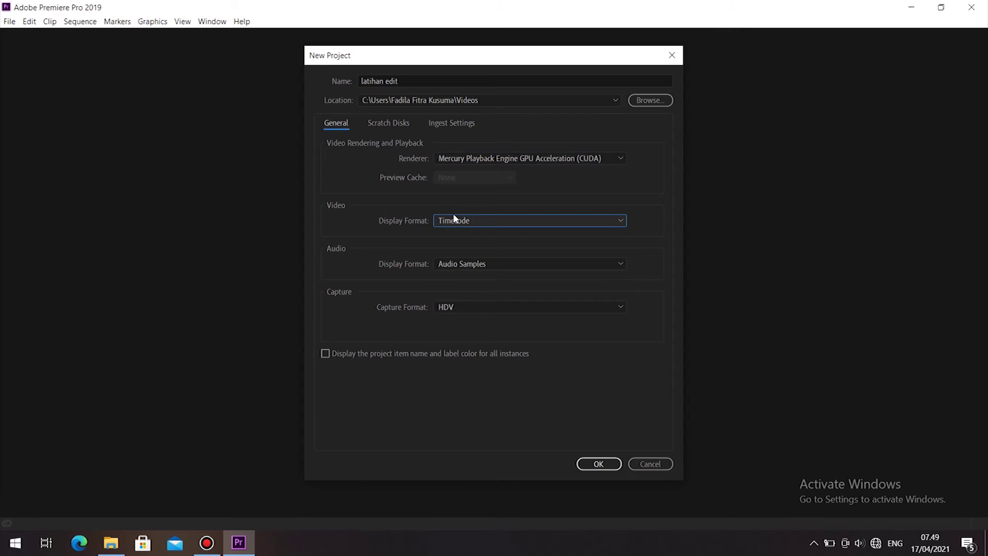
click(493, 268)
click(379, 276)
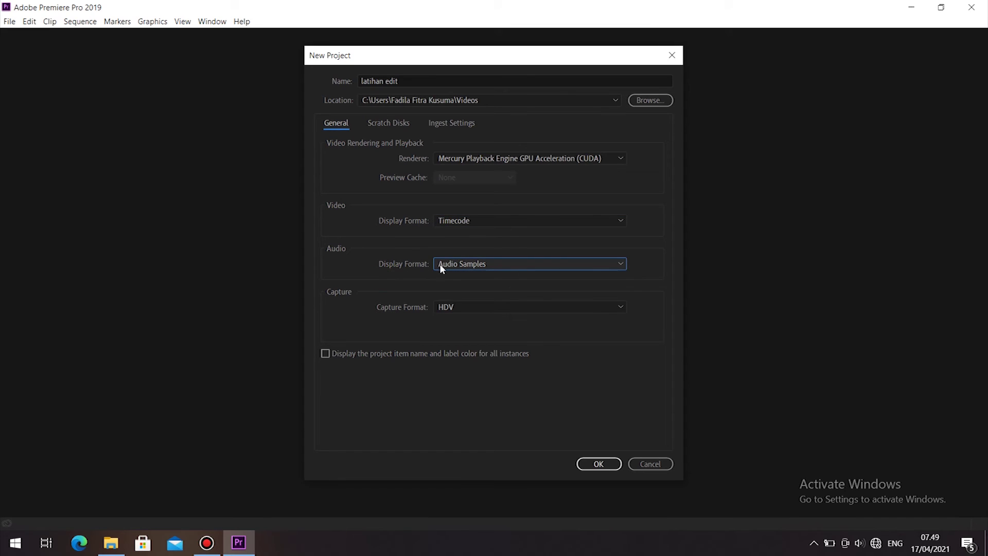
click(451, 303)
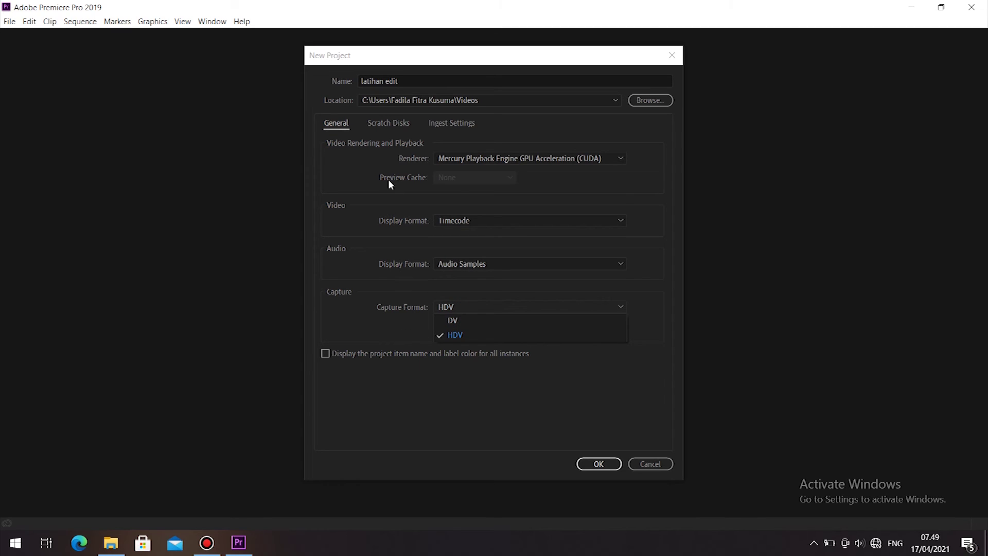
click(364, 165)
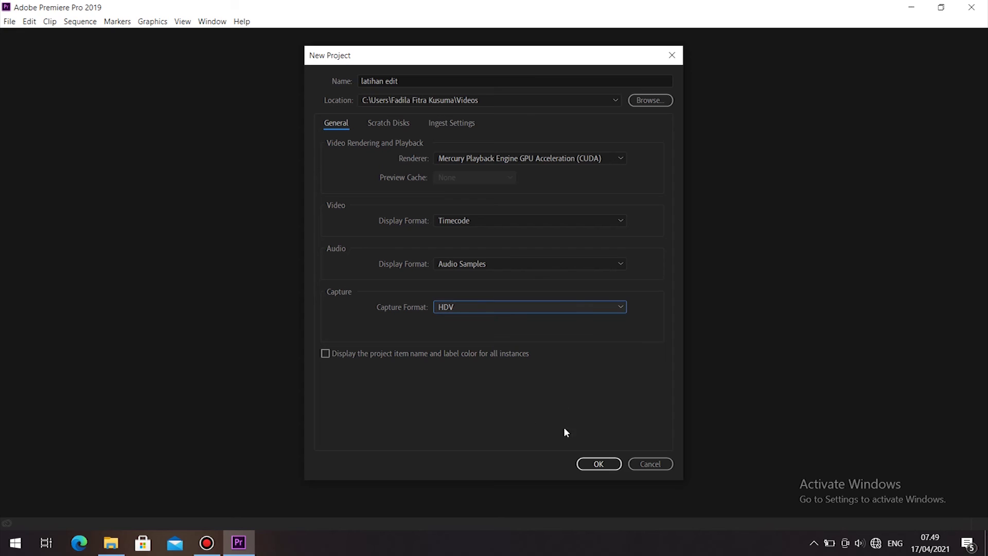
click(598, 464)
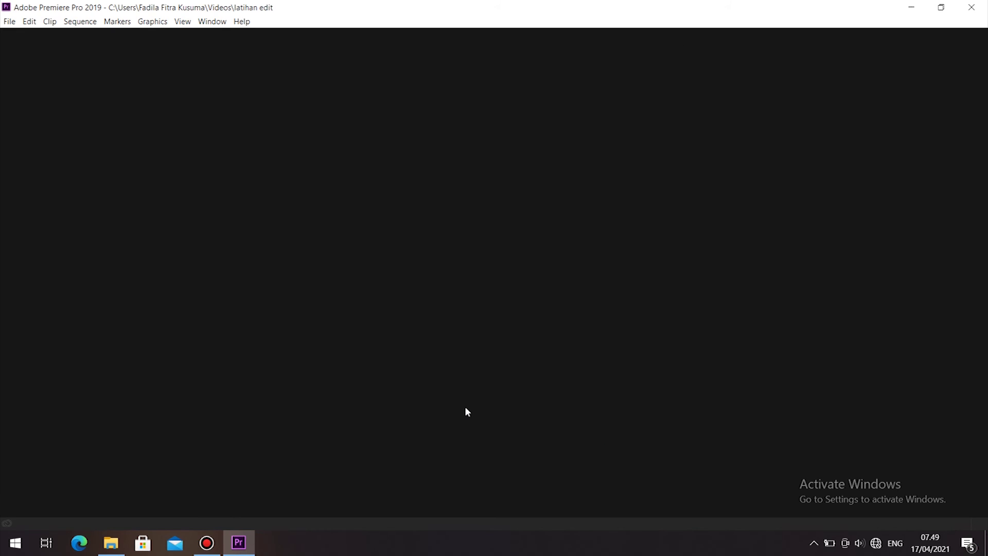